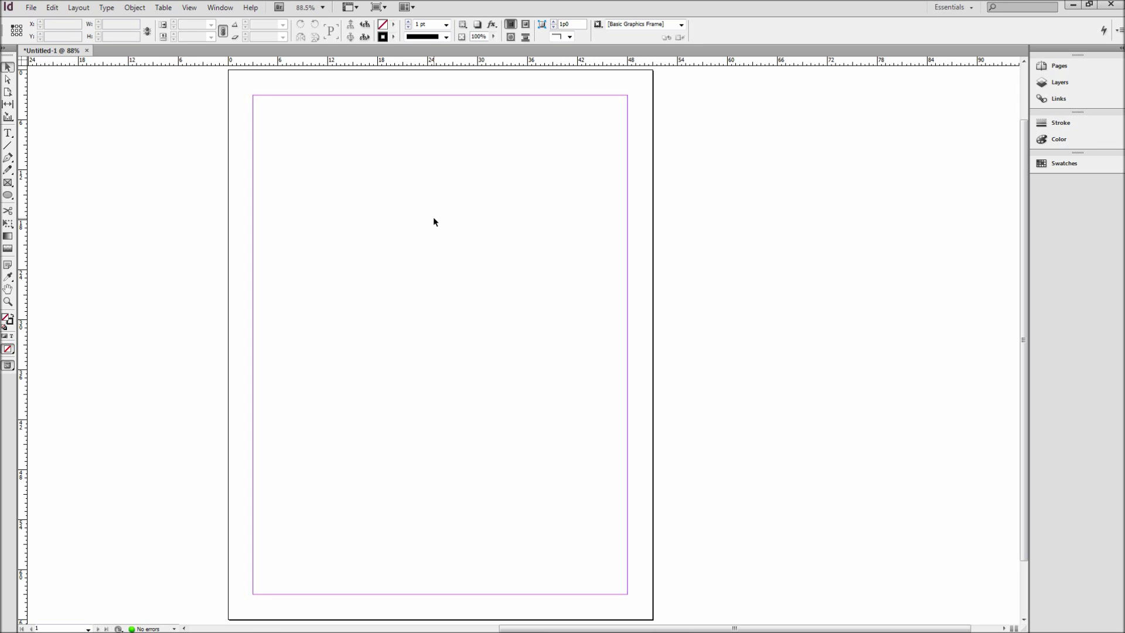
# Place the pink daisy photo in a frame spanning the top of the page.
pyautogui.click(31, 7)
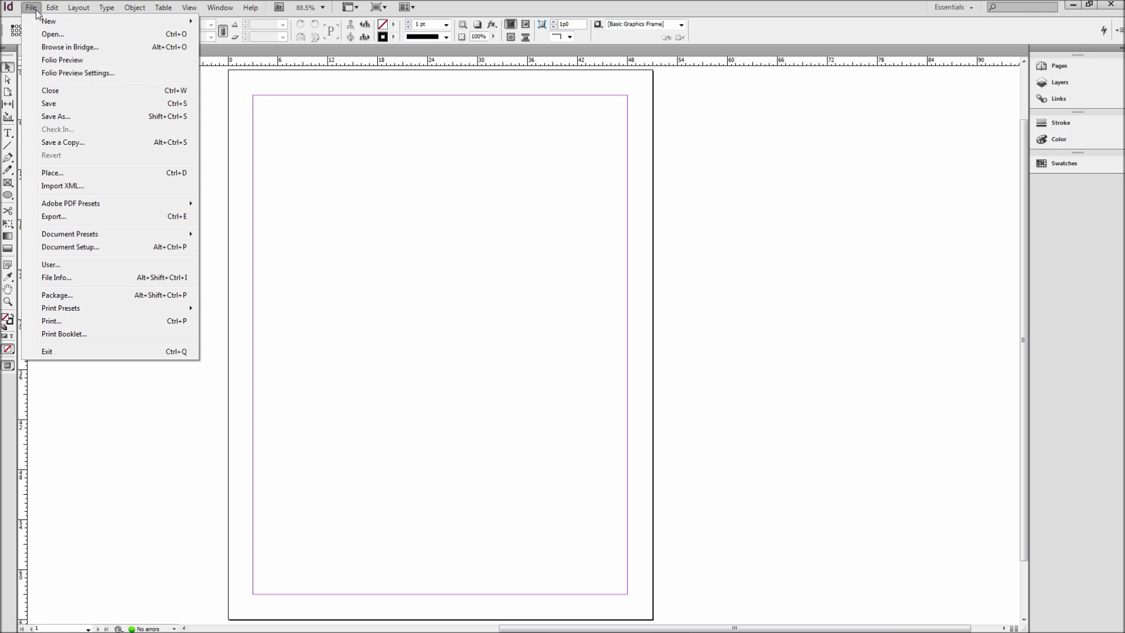
pyautogui.click(53, 173)
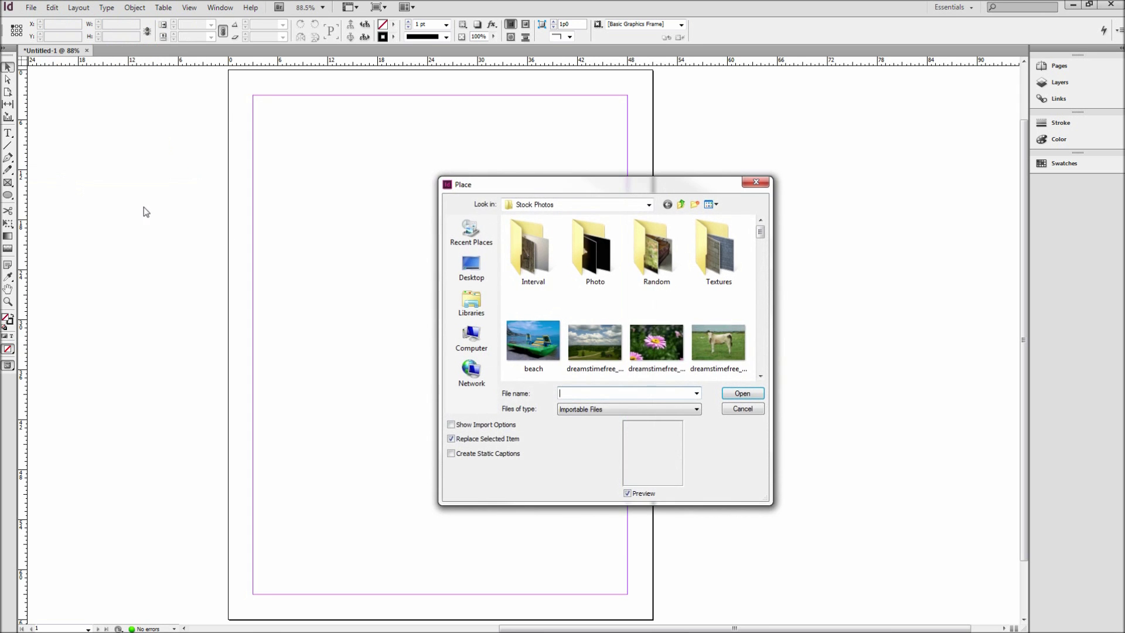
pyautogui.click(655, 343)
pyautogui.click(725, 392)
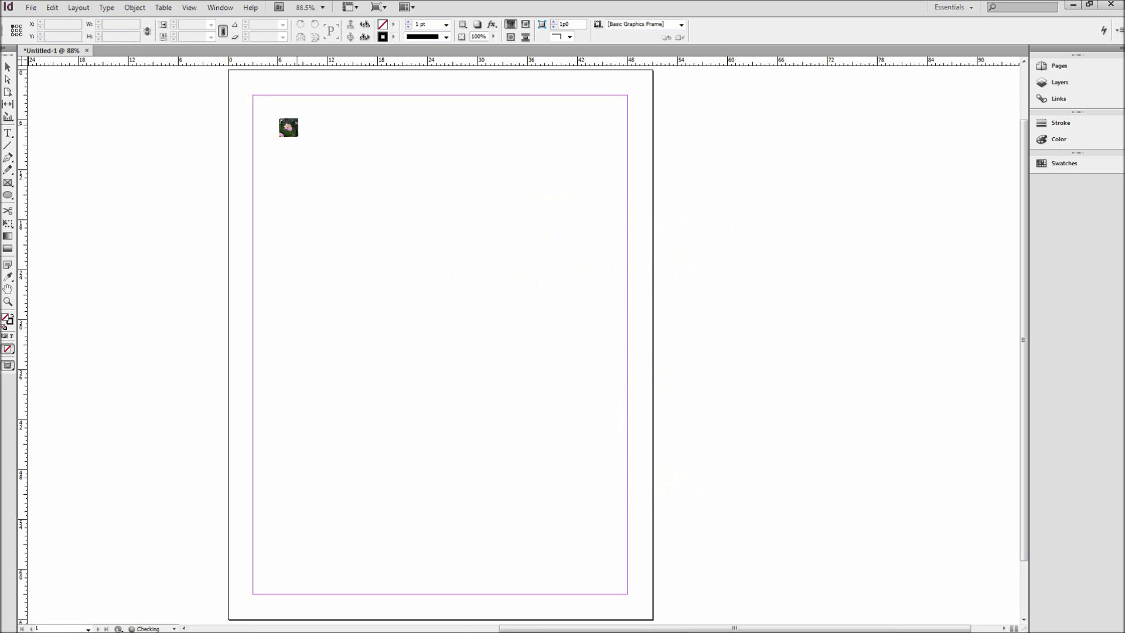
pyautogui.moveTo(277, 122)
pyautogui.mouseDown()
pyautogui.moveTo(400, 231)
pyautogui.moveTo(608, 342)
pyautogui.mouseUp()
pyautogui.click(691, 394)
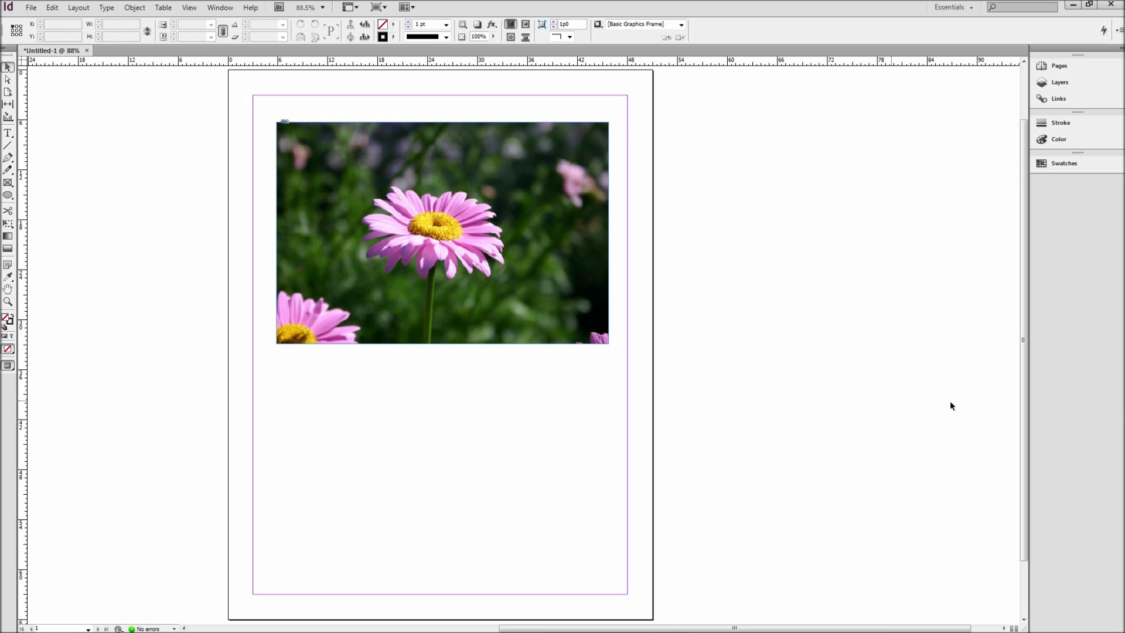
# Drag the calf photo from Windows Explorer onto the page below the daisy.
pyautogui.moveTo(830, 322)
pyautogui.mouseDown()
pyautogui.moveTo(363, 431)
pyautogui.moveTo(278, 357)
pyautogui.moveTo(607, 528)
pyautogui.mouseUp()
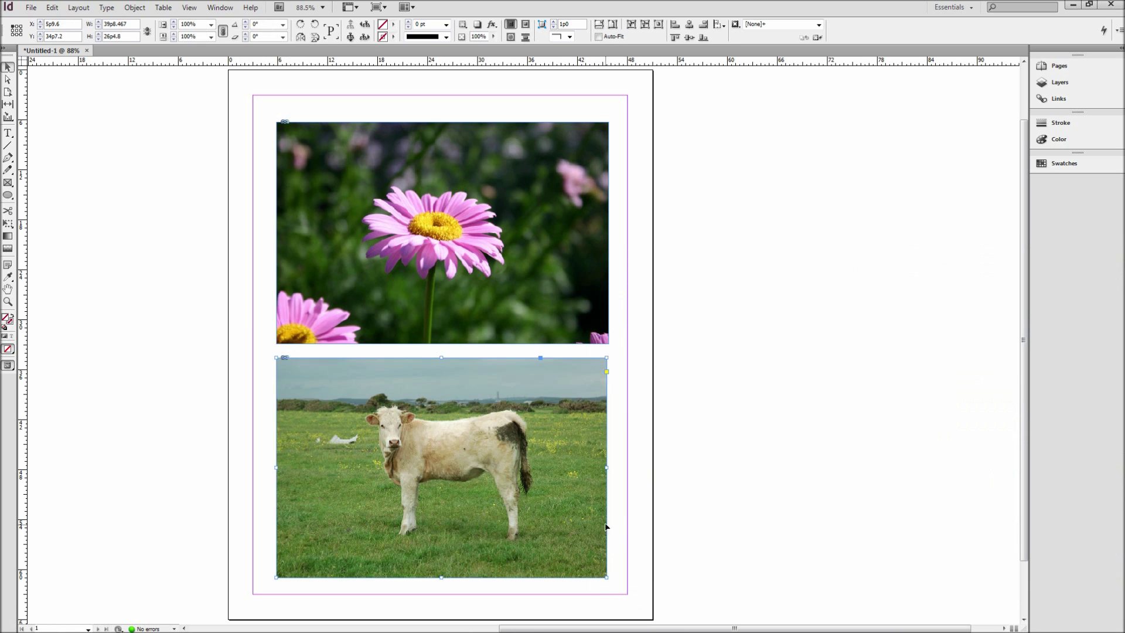
pyautogui.click(698, 507)
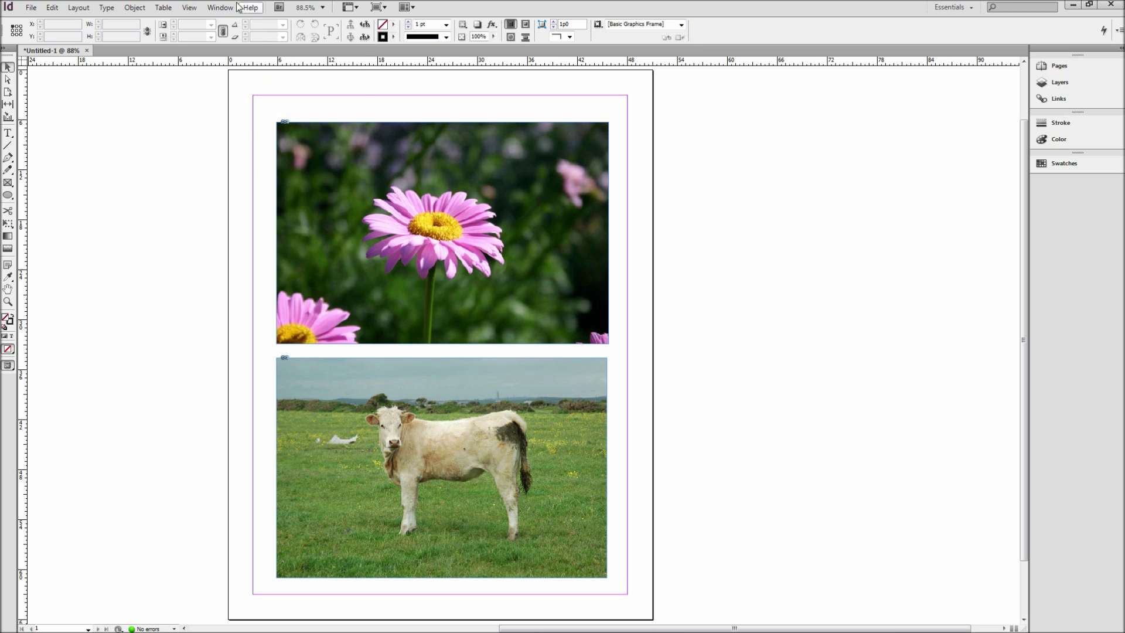
pyautogui.click(221, 7)
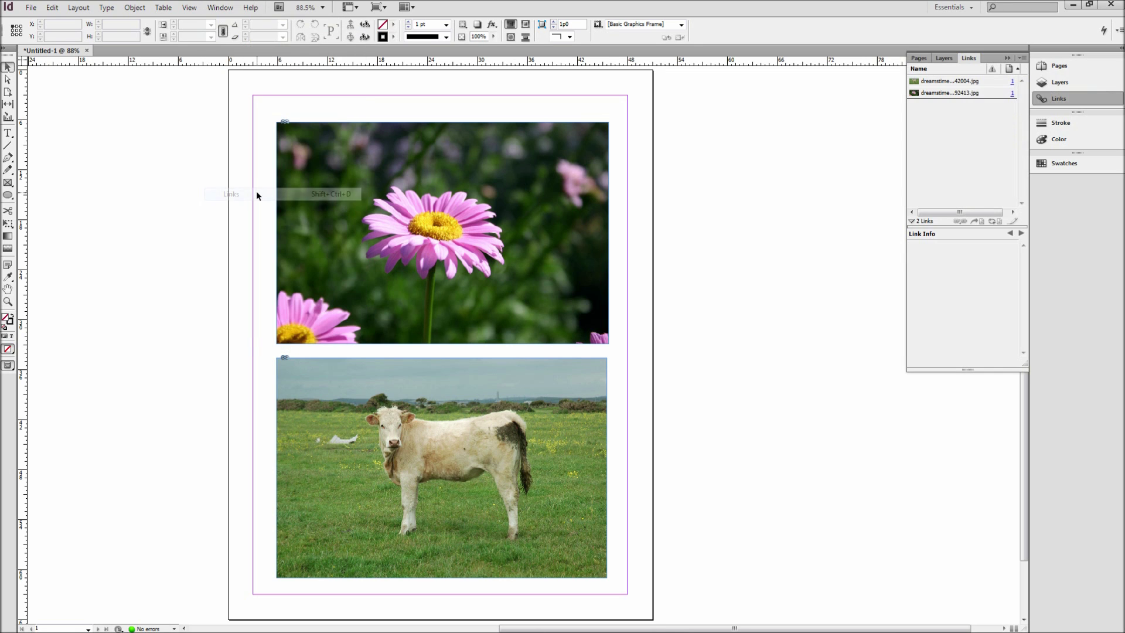
# Embed both the cow and daisy image links from the Links panel.
pyautogui.click(256, 193)
pyautogui.click(936, 81)
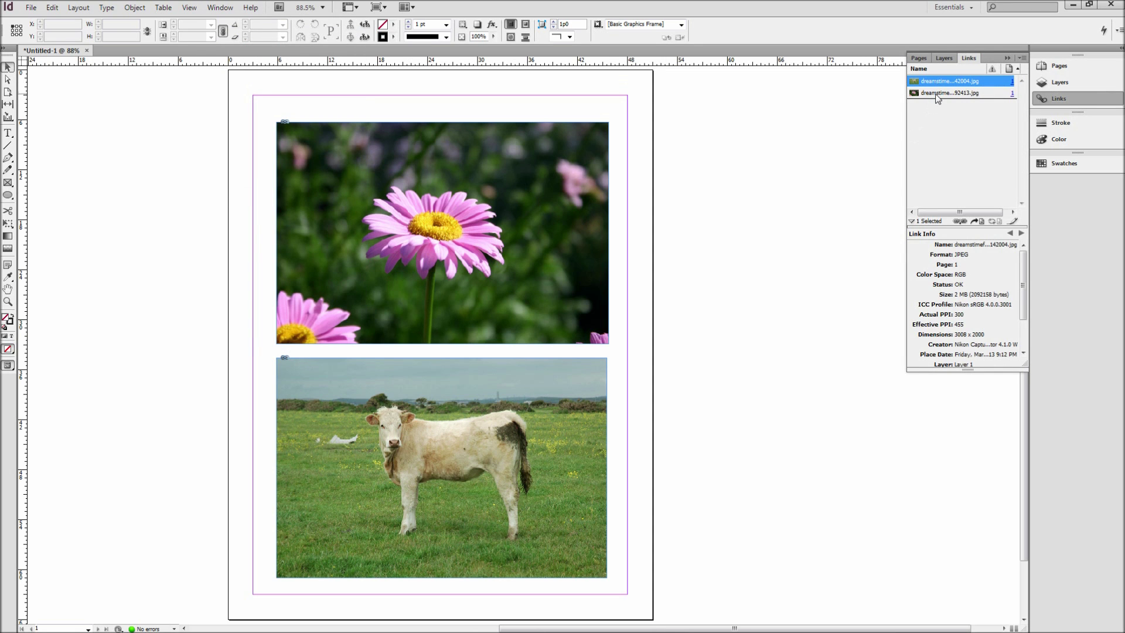
pyautogui.rightClick(937, 85)
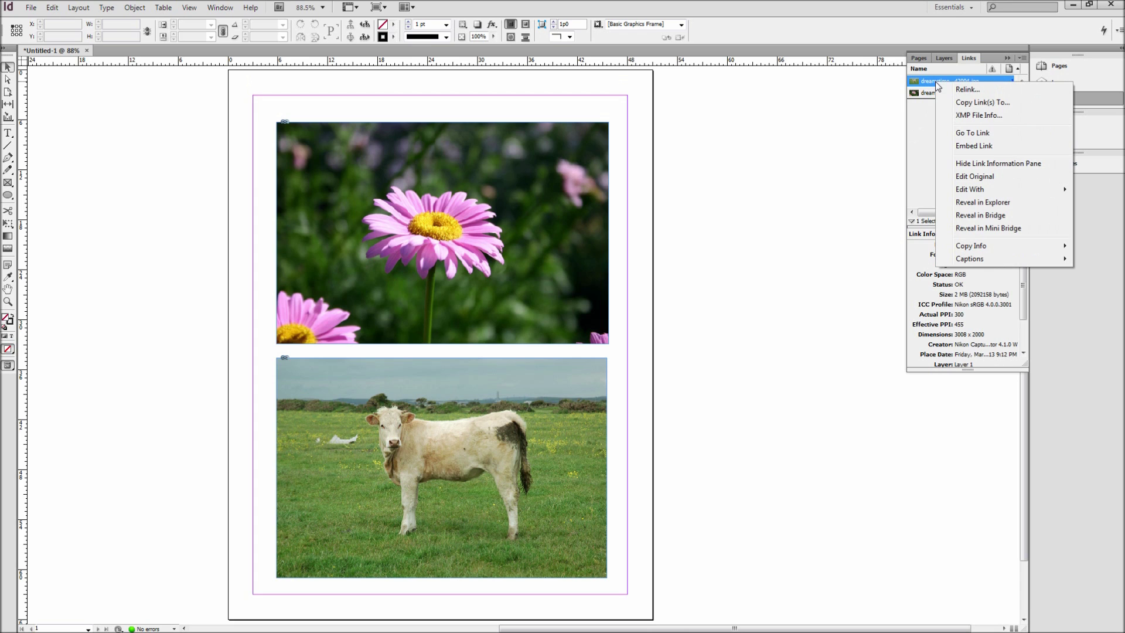
pyautogui.click(974, 147)
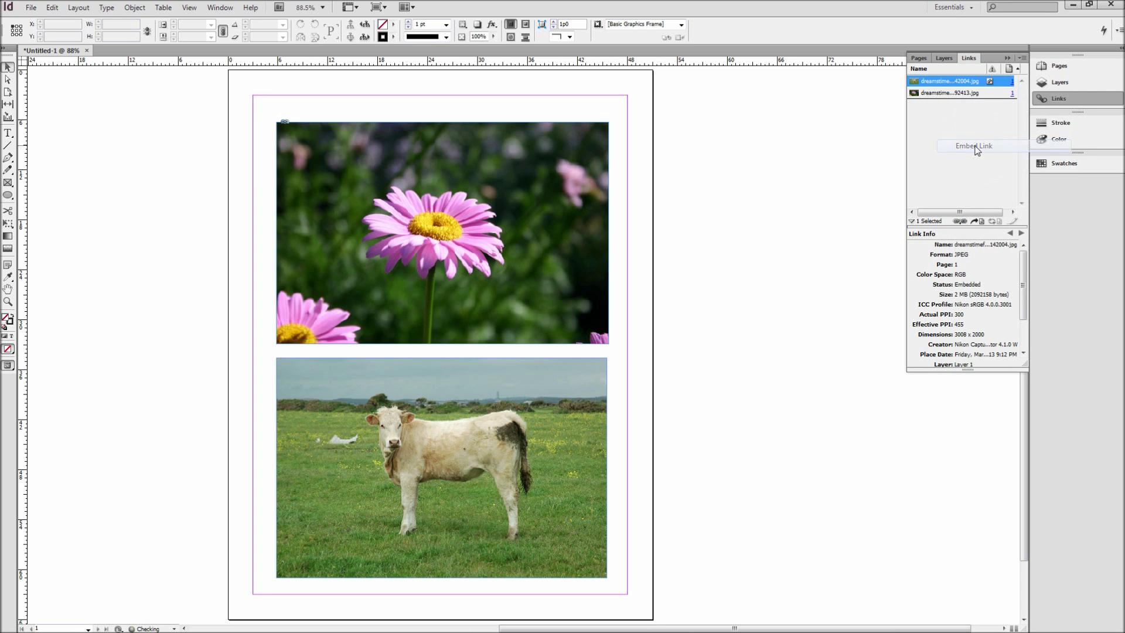
pyautogui.rightClick(949, 96)
pyautogui.click(977, 156)
# Crop the cow frame from the right and bottom, then enlarge and reposition the cow inside it.
pyautogui.click(559, 389)
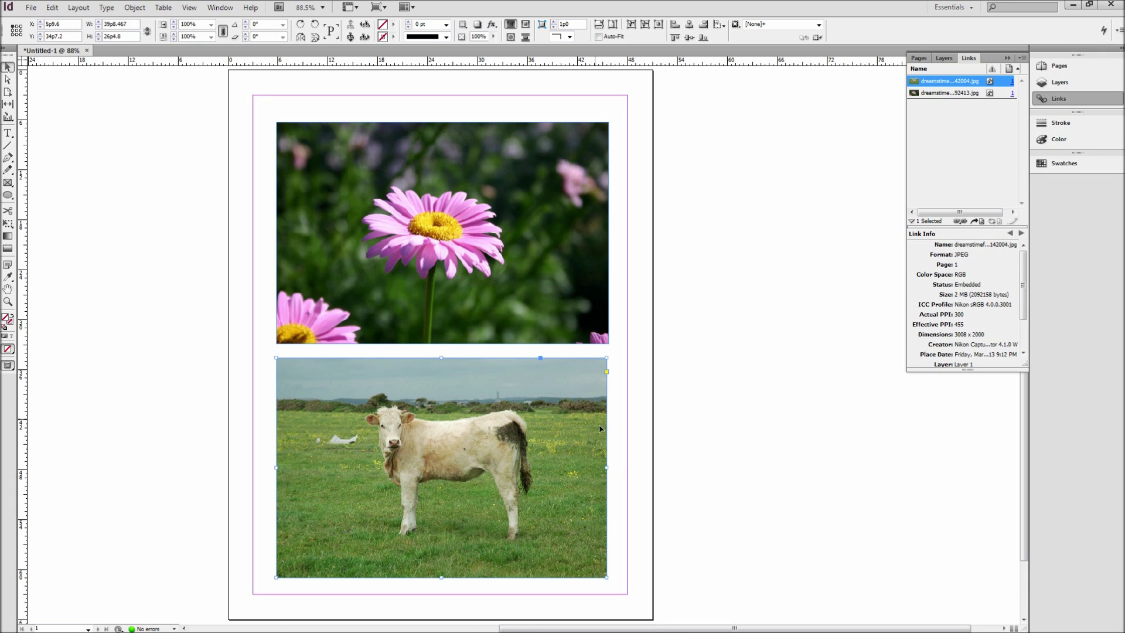
pyautogui.moveTo(606, 468); pyautogui.dragTo(563, 461)
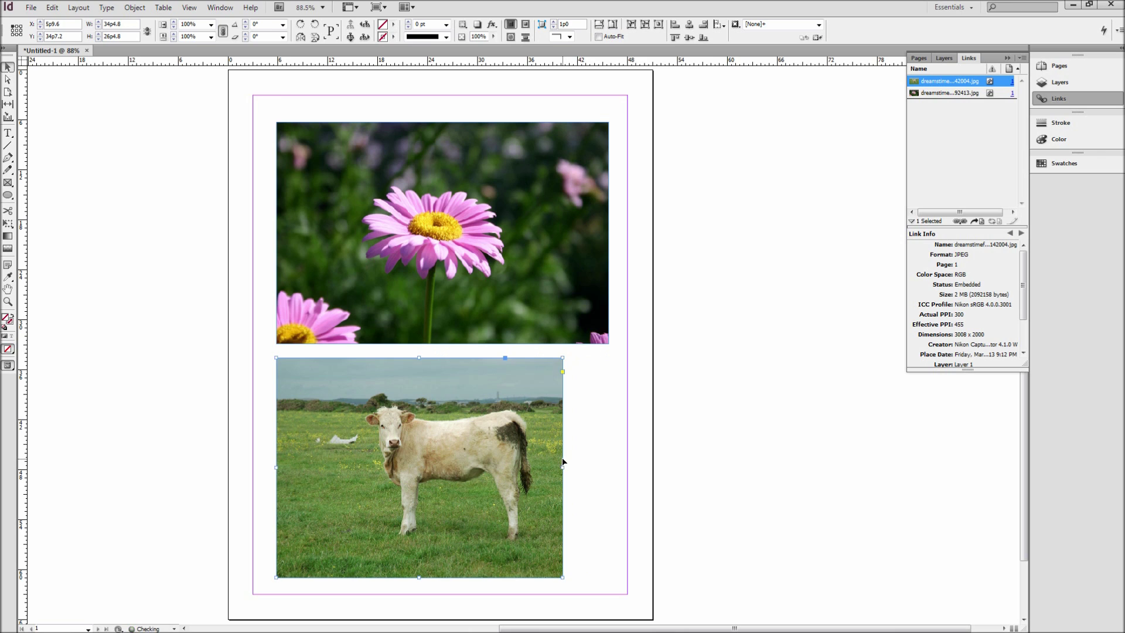
pyautogui.moveTo(416, 576); pyautogui.dragTo(427, 553)
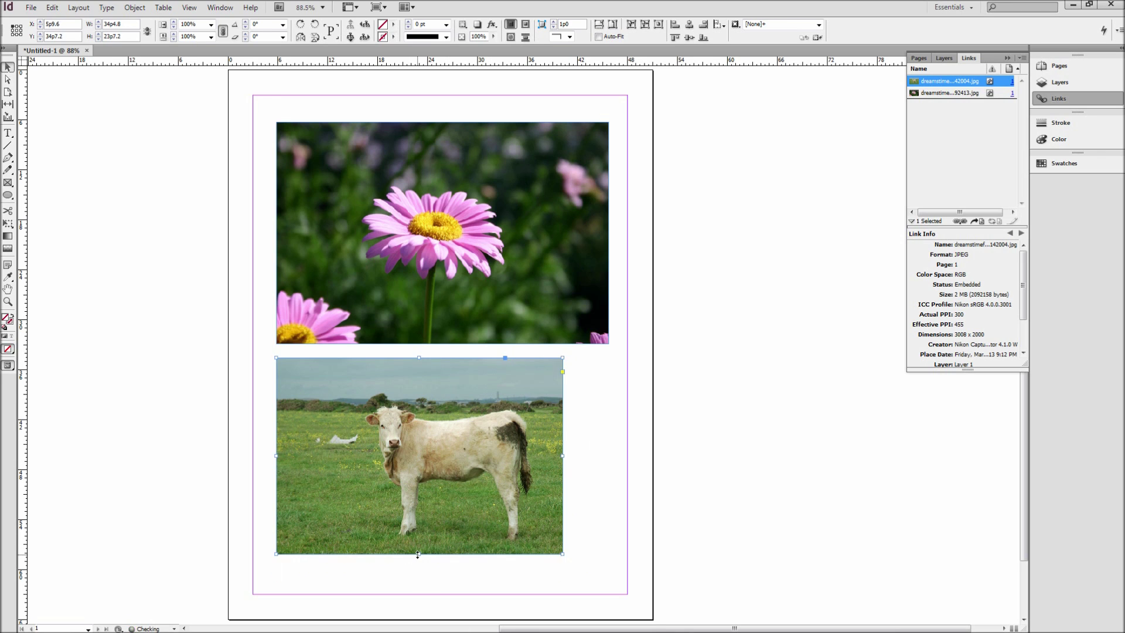
pyautogui.click(476, 456)
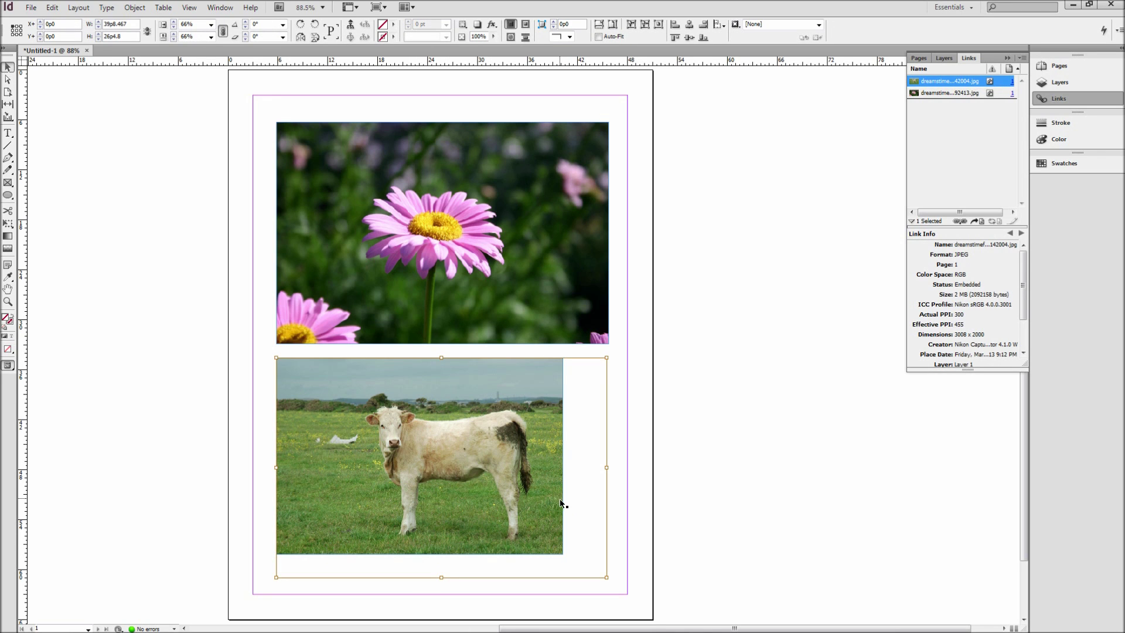
pyautogui.moveTo(607, 577); pyautogui.dragTo(683, 605)
pyautogui.click(680, 454)
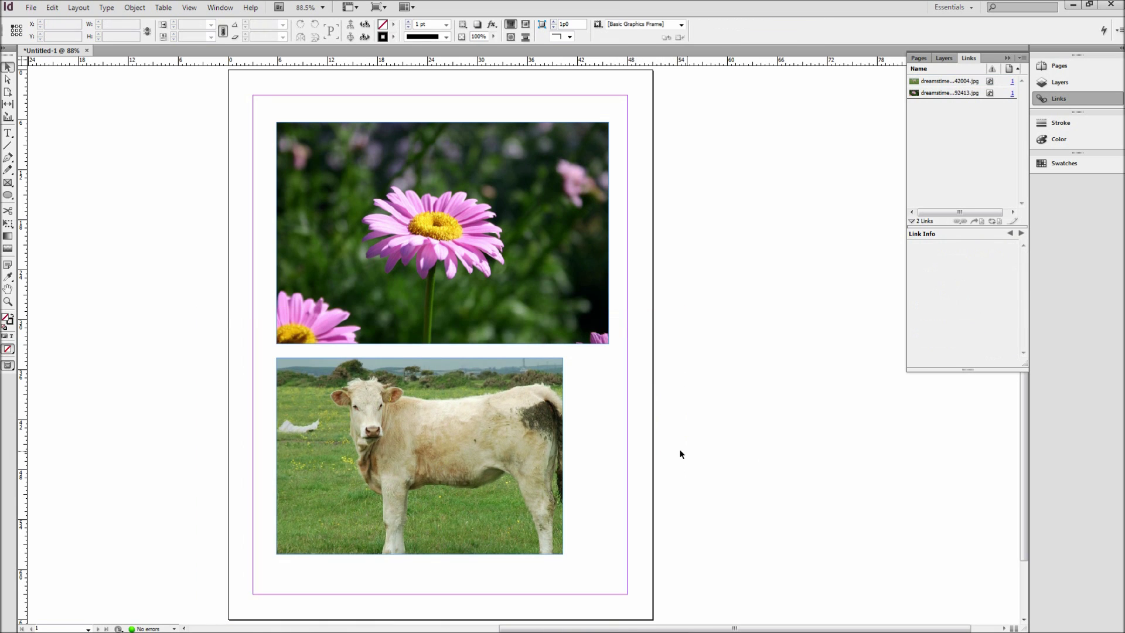
pyautogui.moveTo(413, 446); pyautogui.dragTo(477, 451)
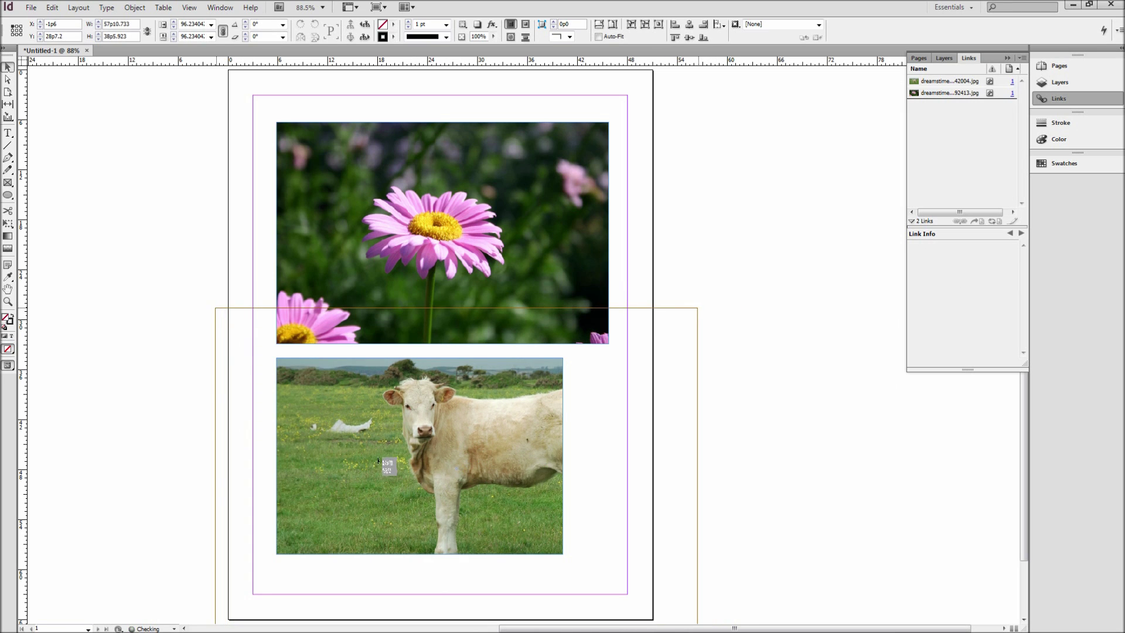
pyautogui.moveTo(427, 454); pyautogui.dragTo(398, 460)
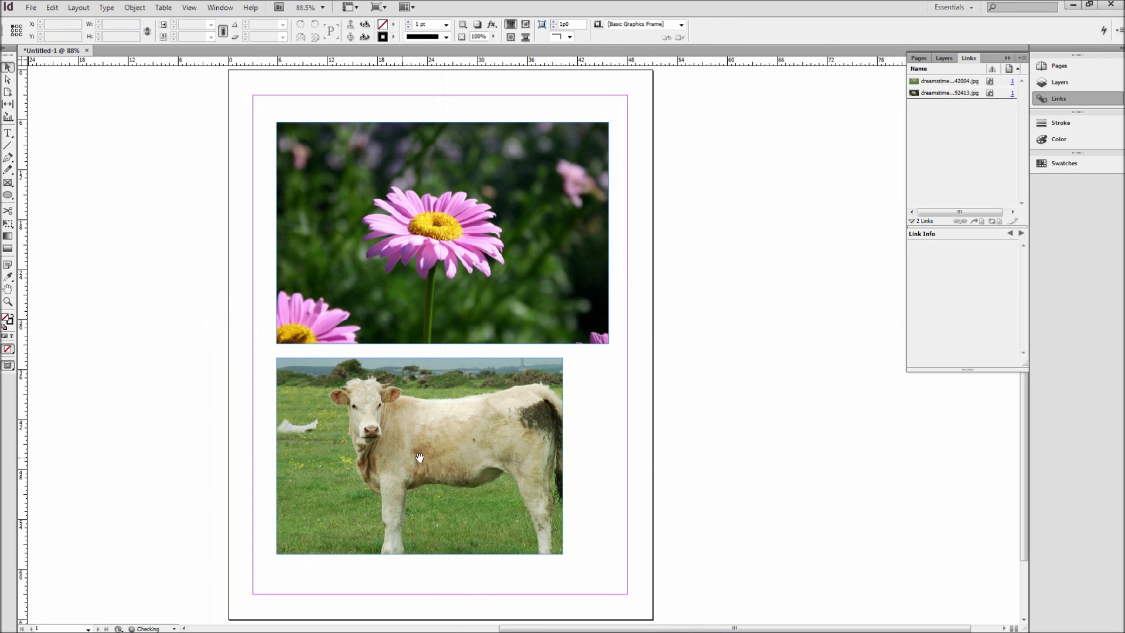
# Draw a black-filled circle frame on the pasteboard right of the page.
pyautogui.click(9, 194)
pyautogui.moveTo(709, 307); pyautogui.dragTo(851, 451)
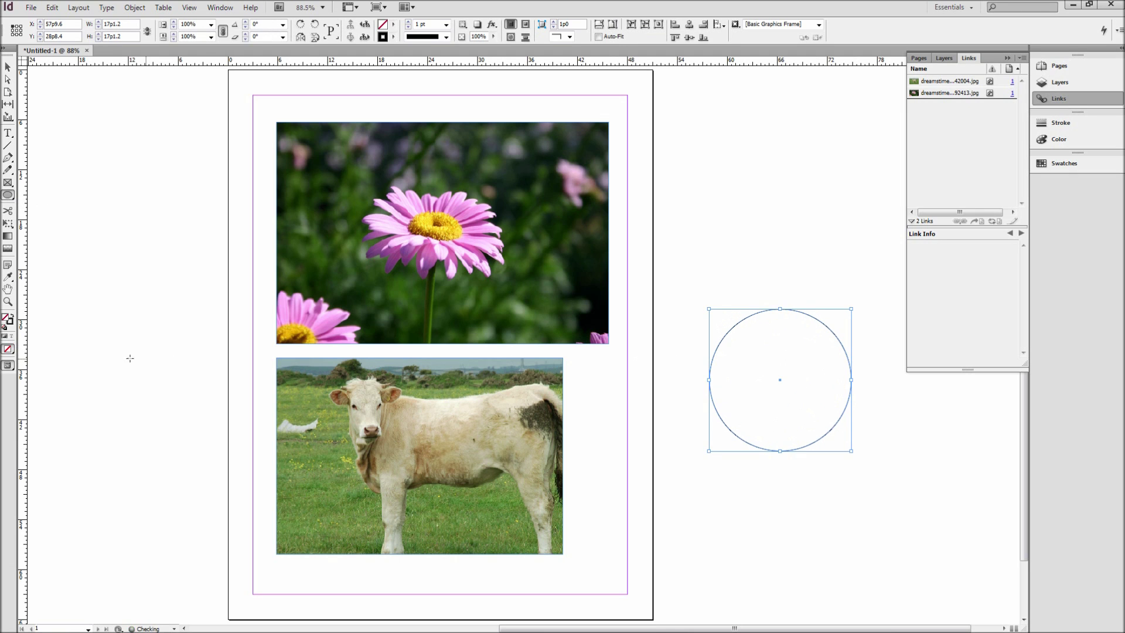
pyautogui.click(14, 313)
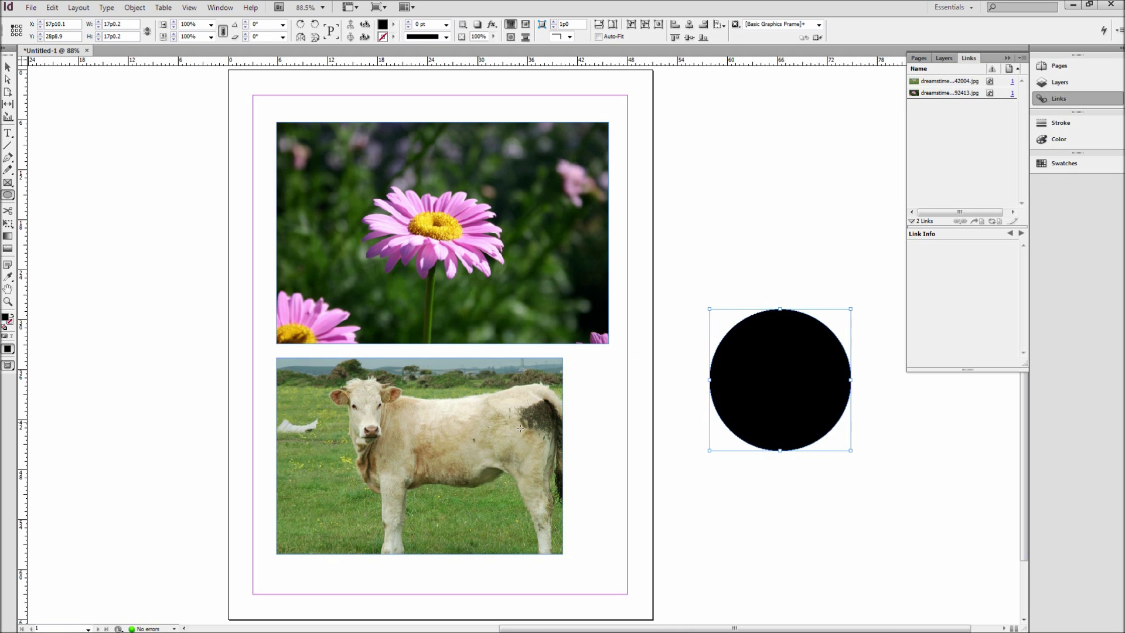
pyautogui.press('v')
pyautogui.click(677, 443)
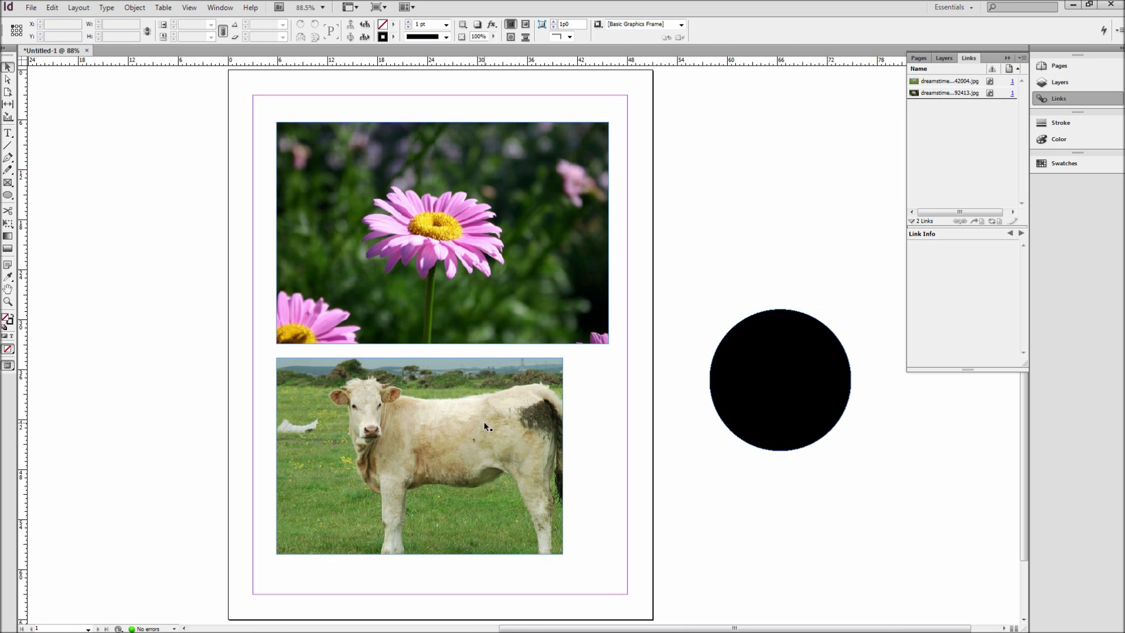
pyautogui.click(484, 420)
# Copy the cow photo, Paste Into the black circle, and shift it to show the calf's head.
pyautogui.rightClick(484, 422)
pyautogui.click(512, 119)
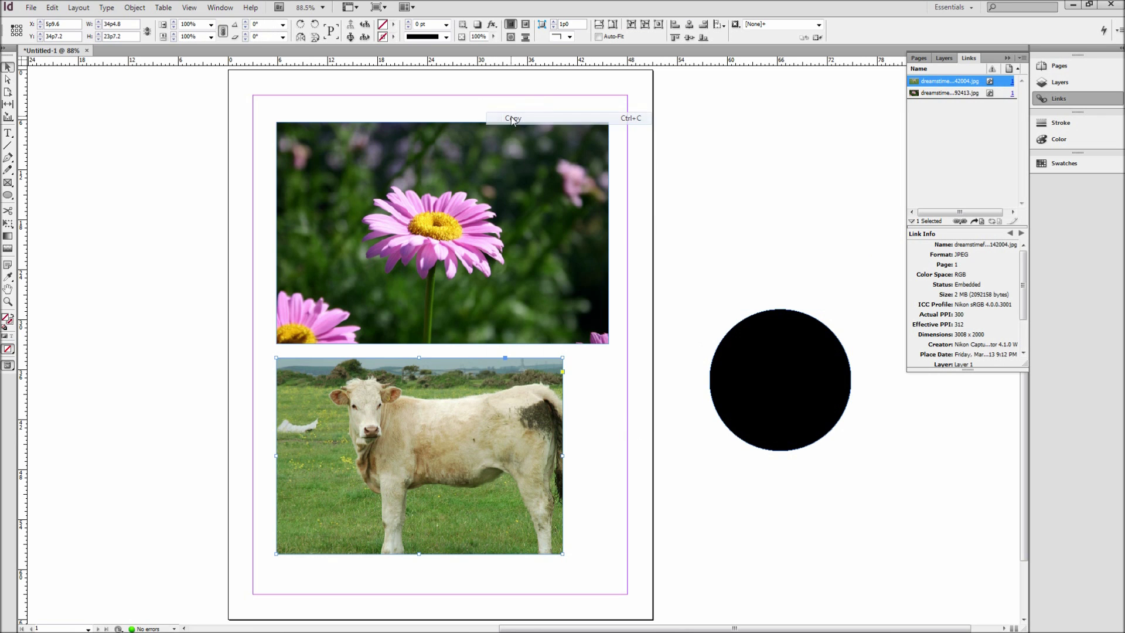
pyautogui.click(786, 355)
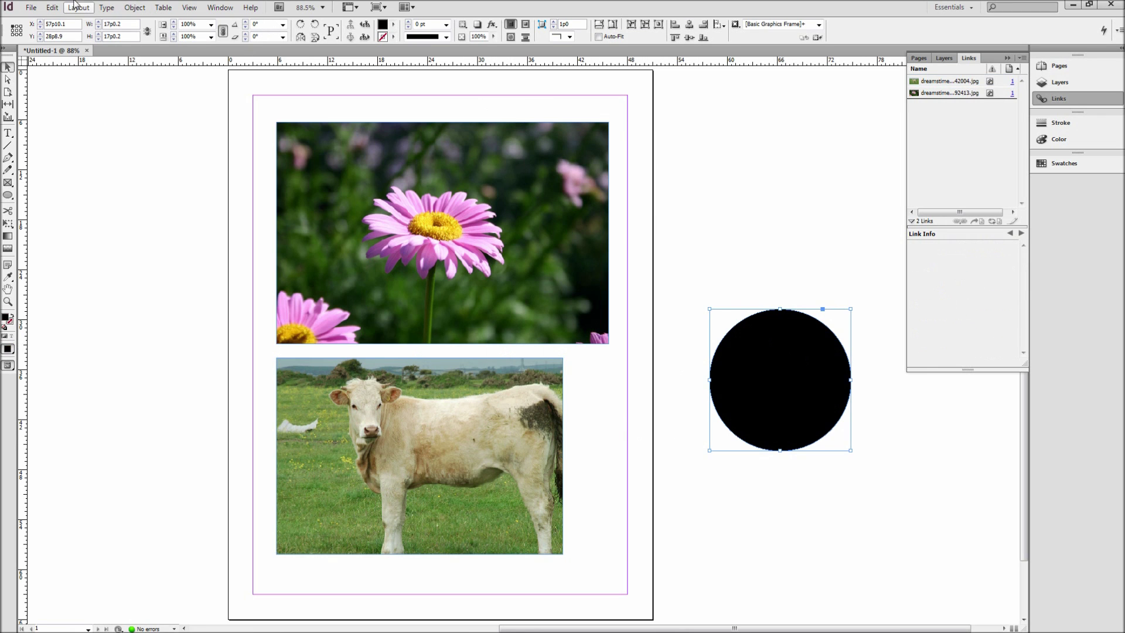
pyautogui.click(51, 7)
pyautogui.click(74, 106)
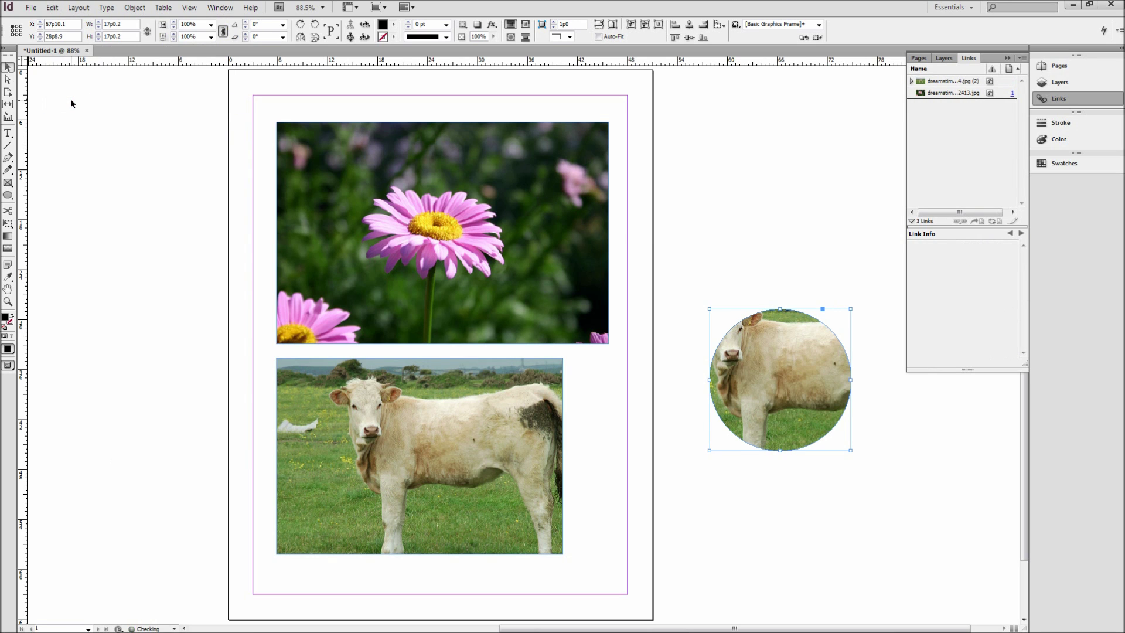
pyautogui.doubleClick(757, 347)
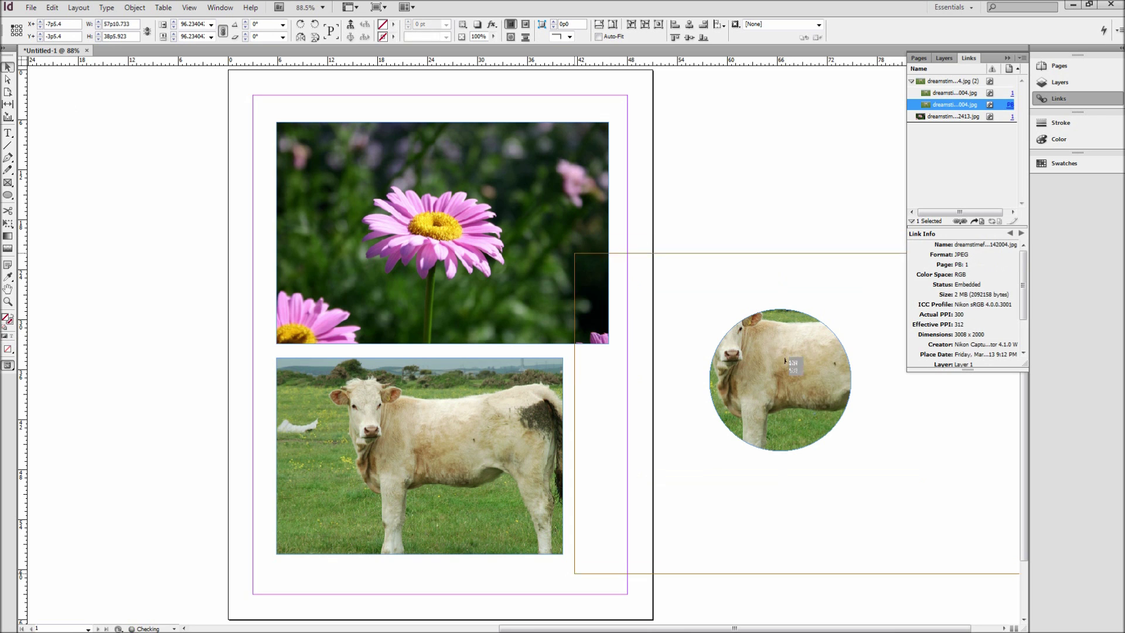
pyautogui.moveTo(782, 335); pyautogui.dragTo(800, 362)
pyautogui.click(752, 215)
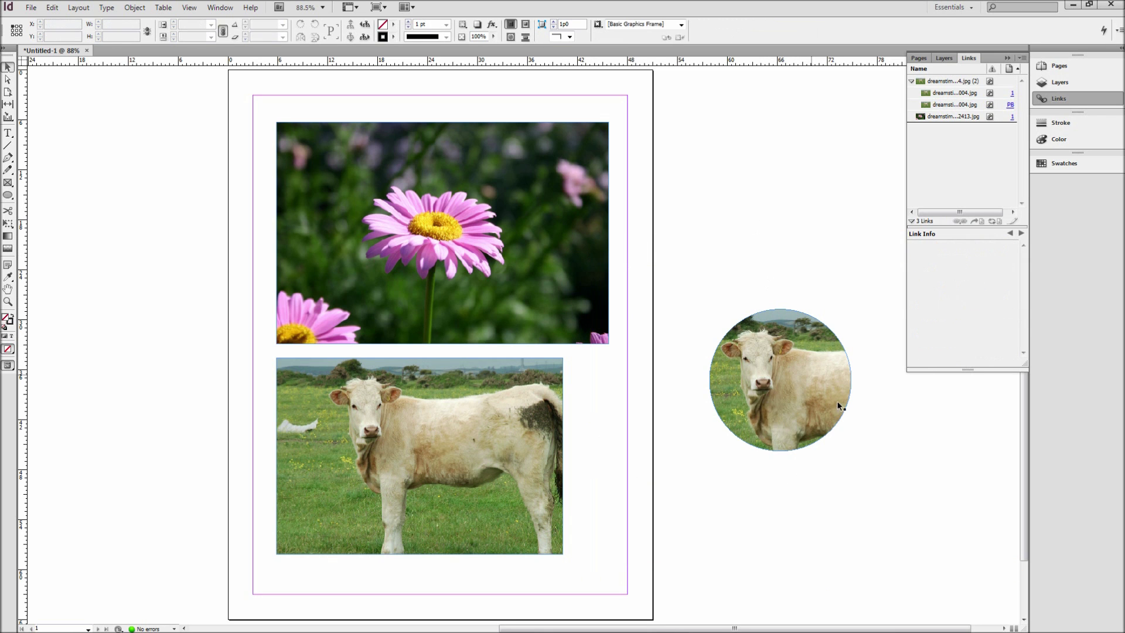